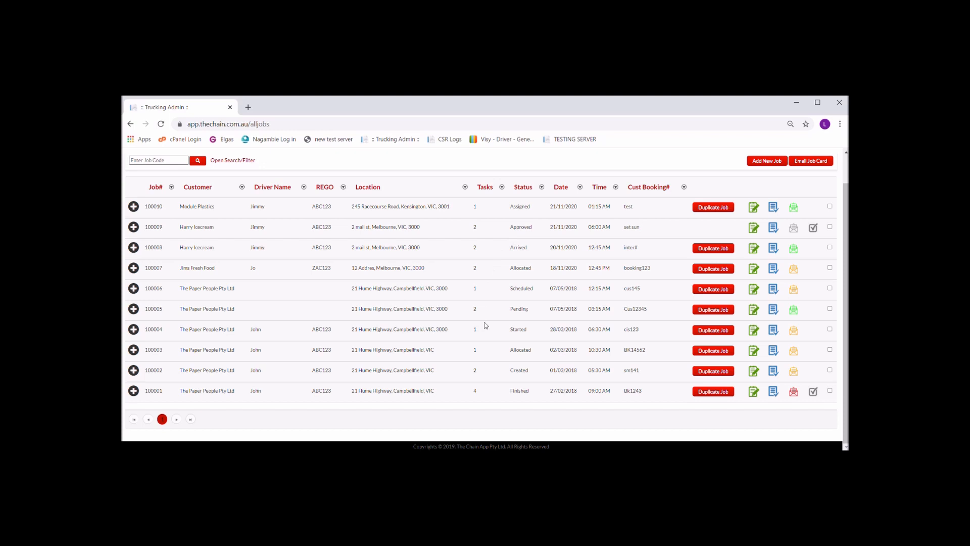
Open the contractor invoicing list.
scroll(484, 326, up, 2)
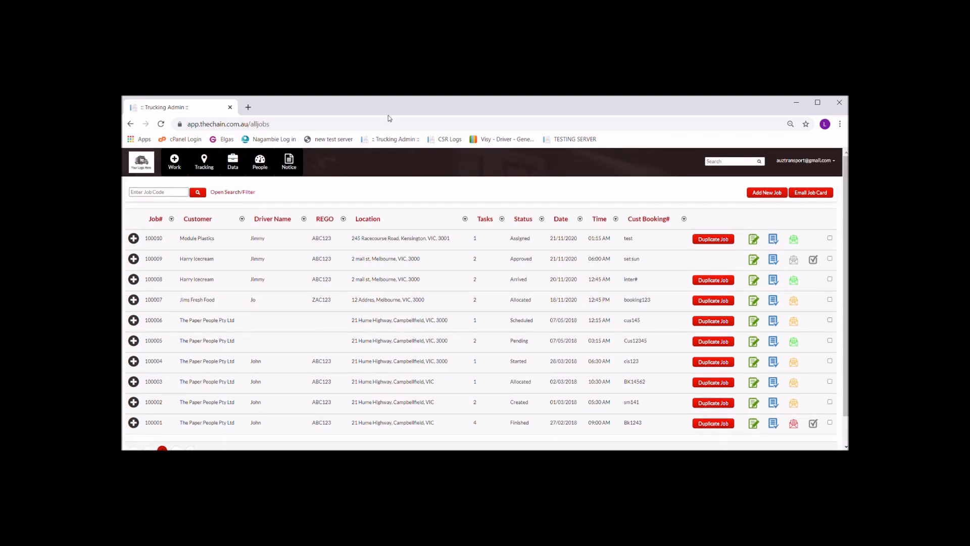
click(232, 162)
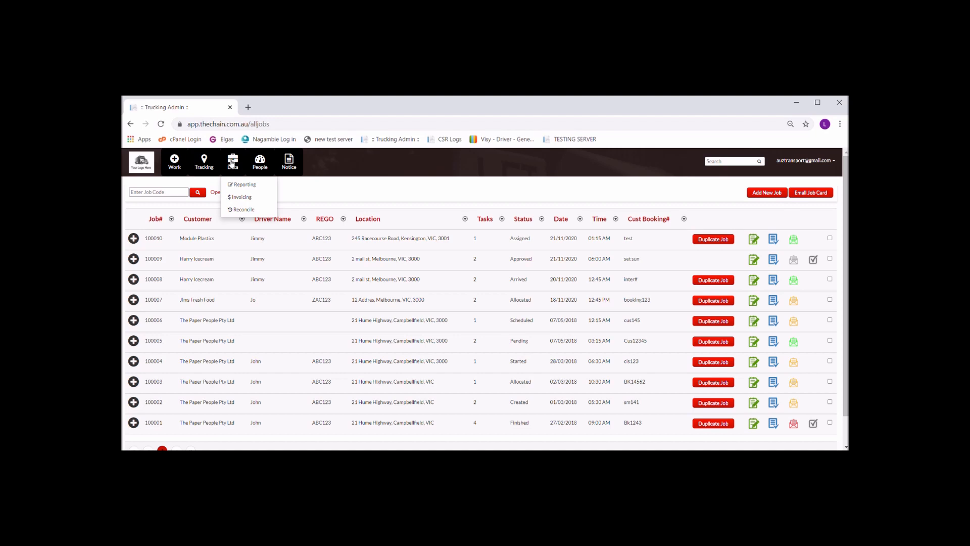
click(231, 197)
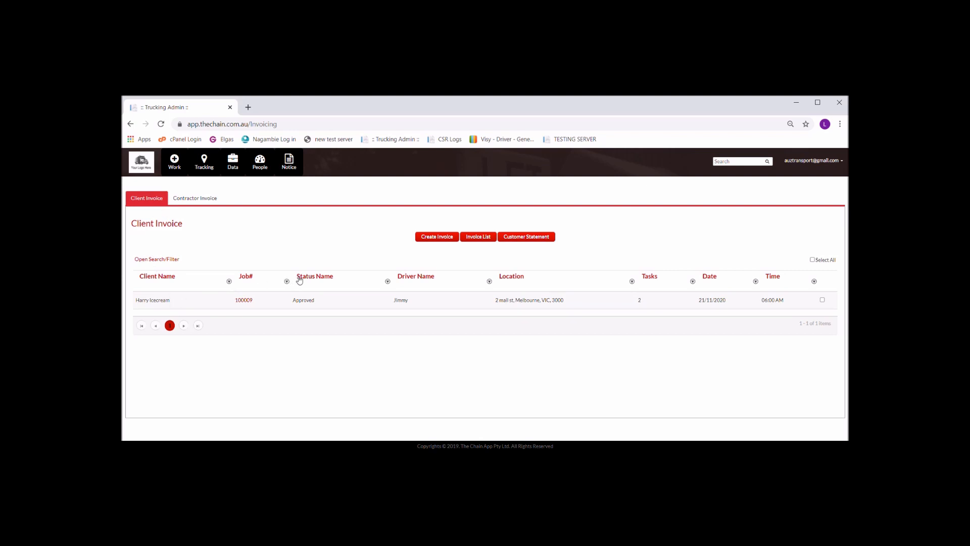
click(197, 200)
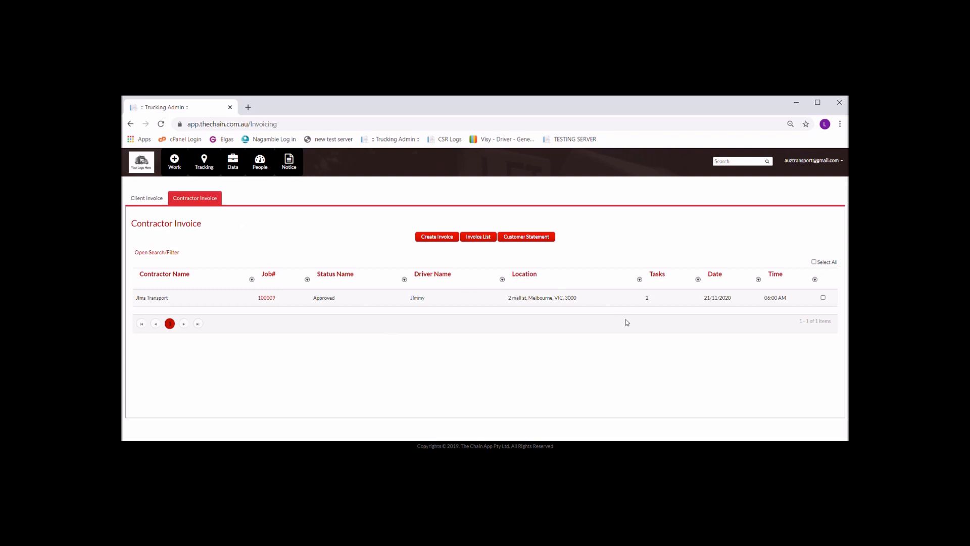
Create a contractor invoice for the approved JIms Transport job with GST applied, and download it.
click(823, 298)
click(452, 239)
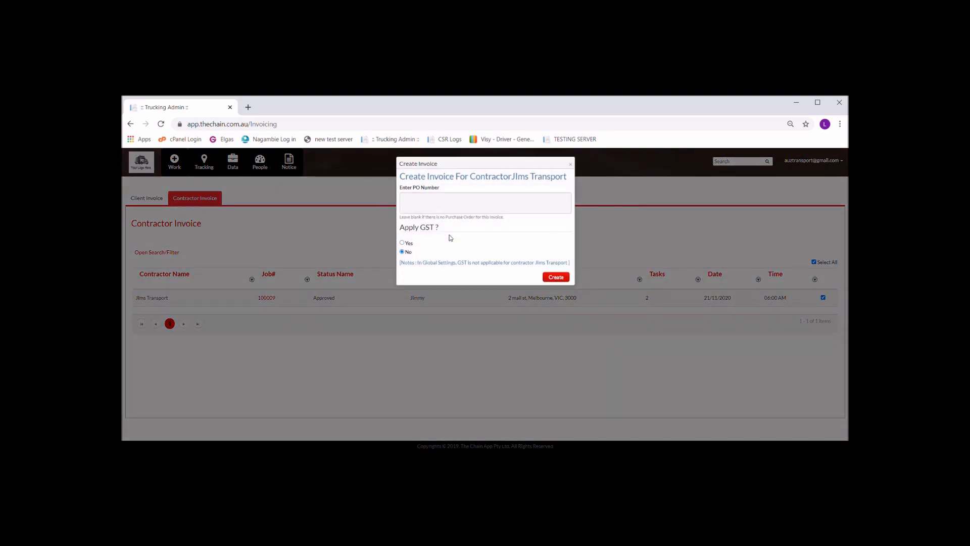
click(408, 244)
click(564, 278)
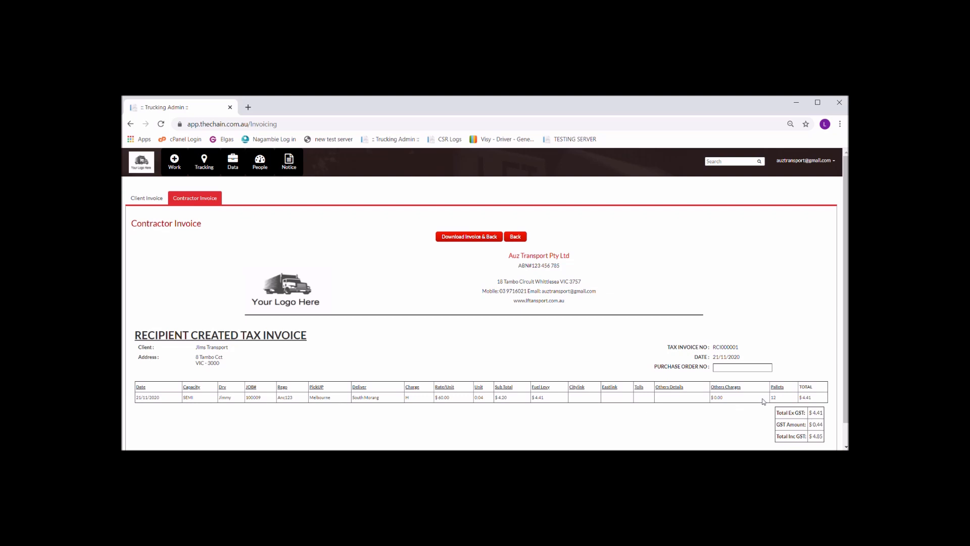
click(489, 238)
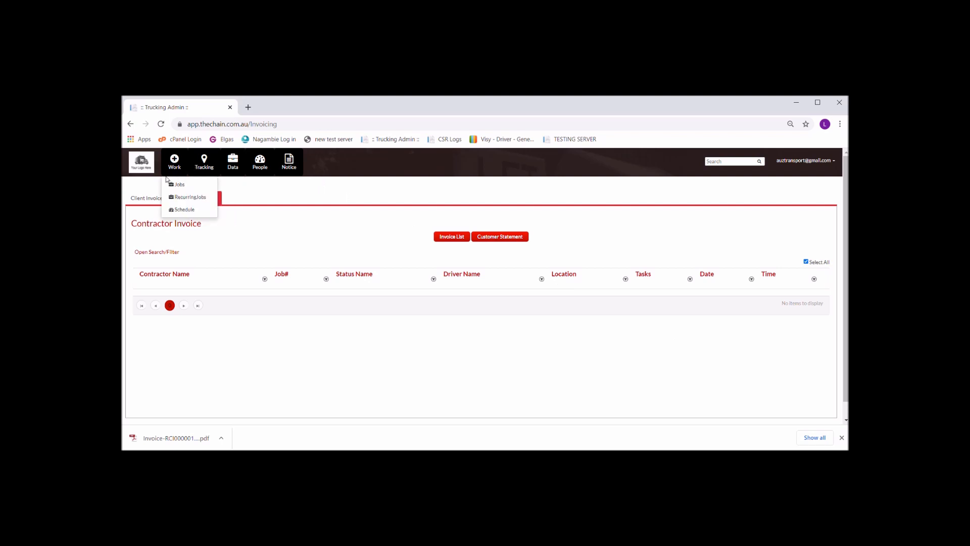
Check the client and contractor job lists, and view the JIms Transport invoice PDF from the contractor invoice list.
click(143, 198)
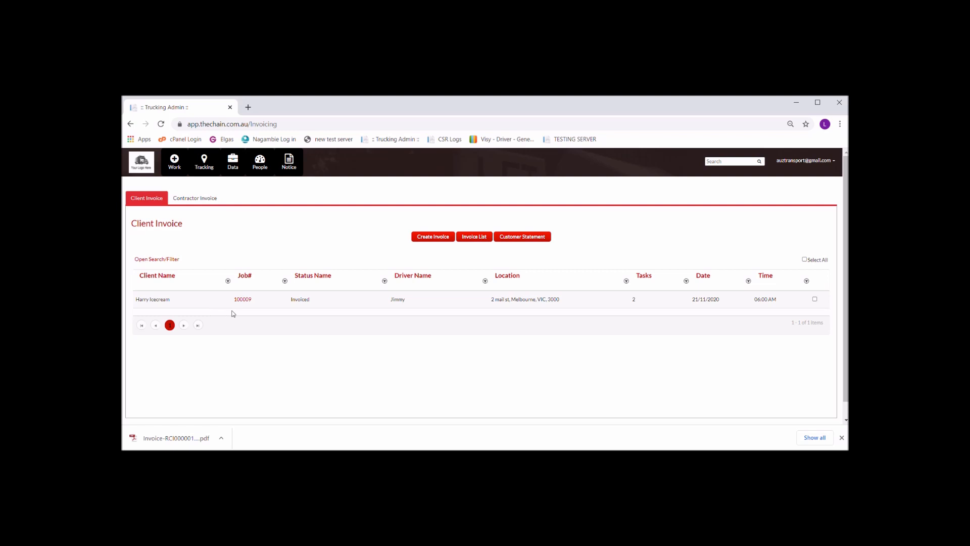
click(194, 198)
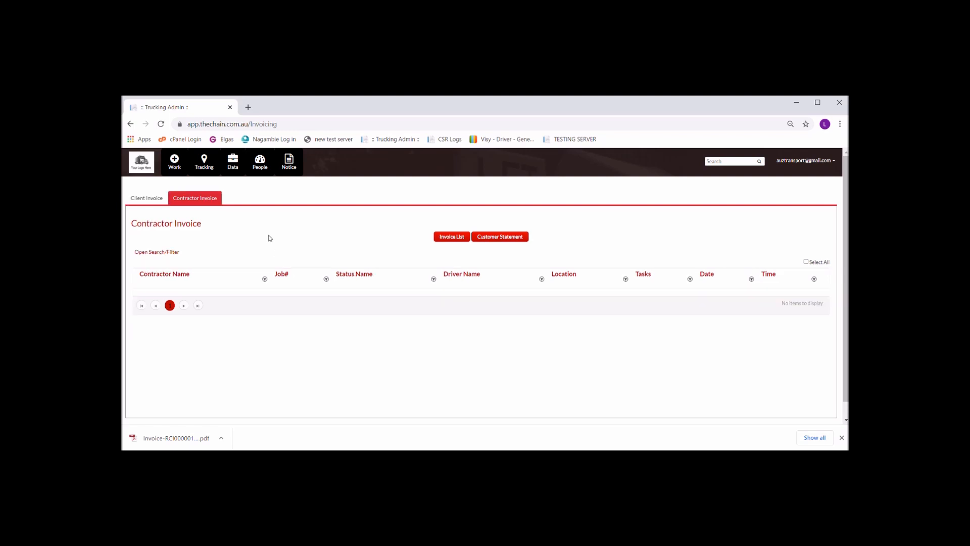
click(453, 243)
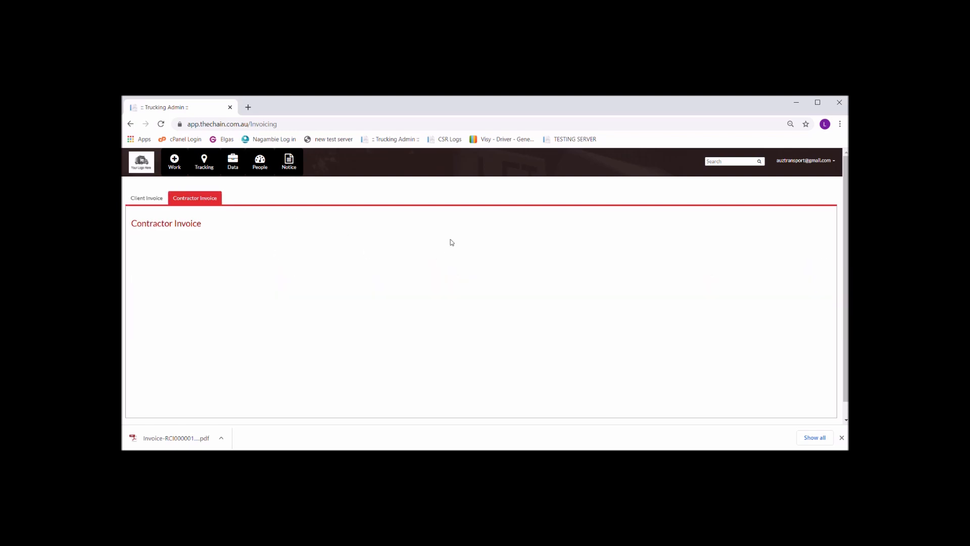
click(725, 384)
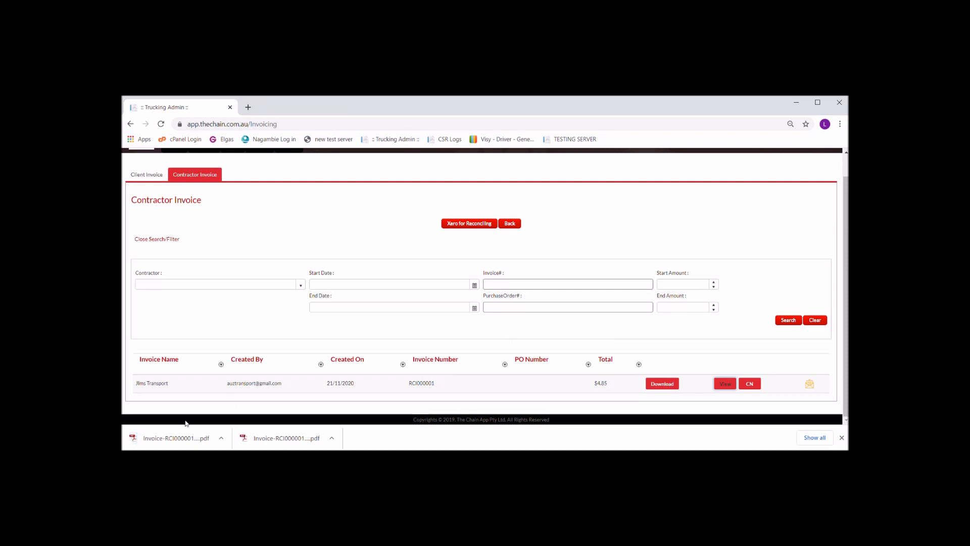
click(159, 437)
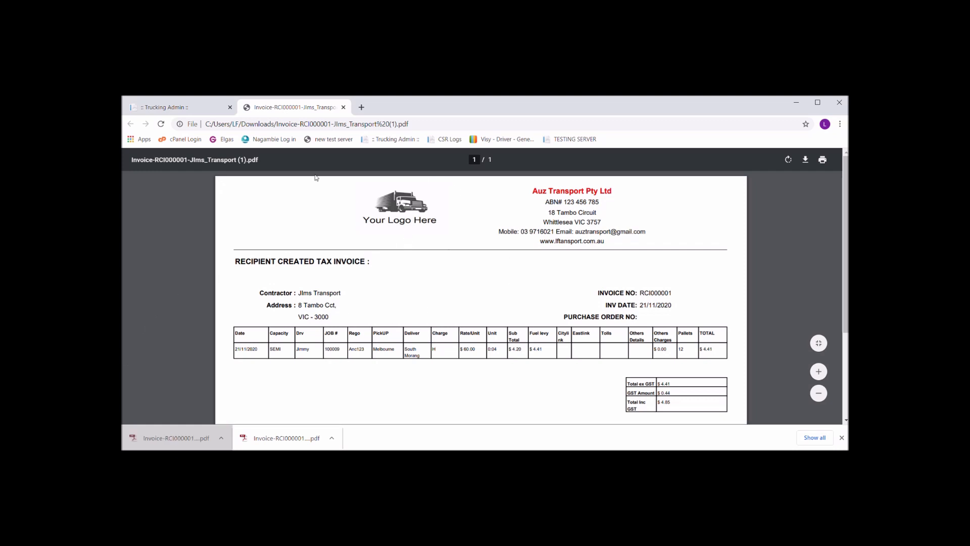
click(210, 108)
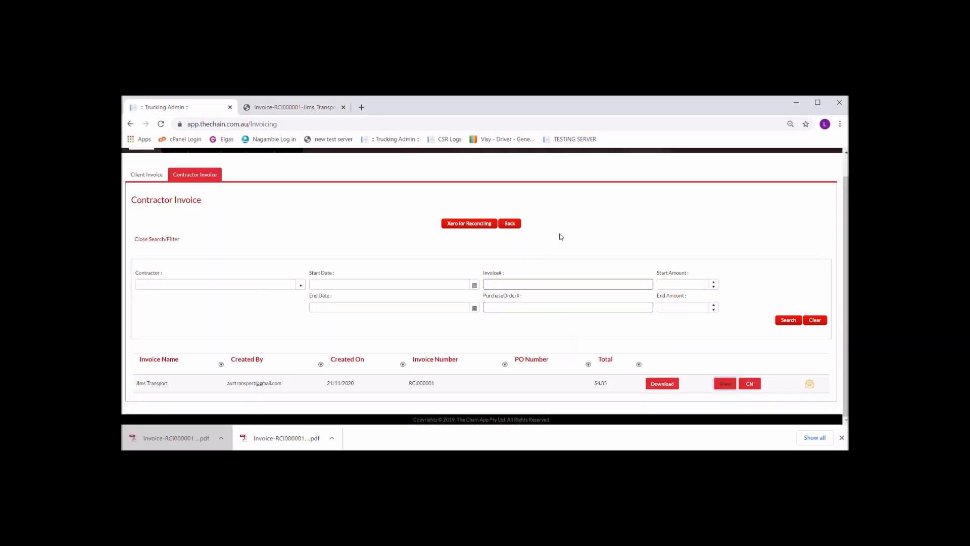
Create a credit note for the JIms Transport invoice with the reason "wrong hours".
click(749, 384)
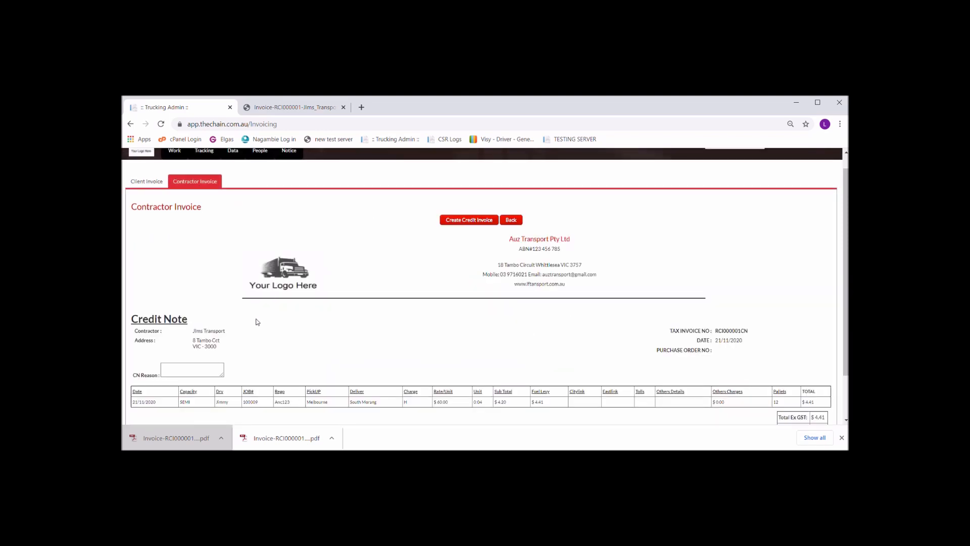
scroll(685, 372, down, 1)
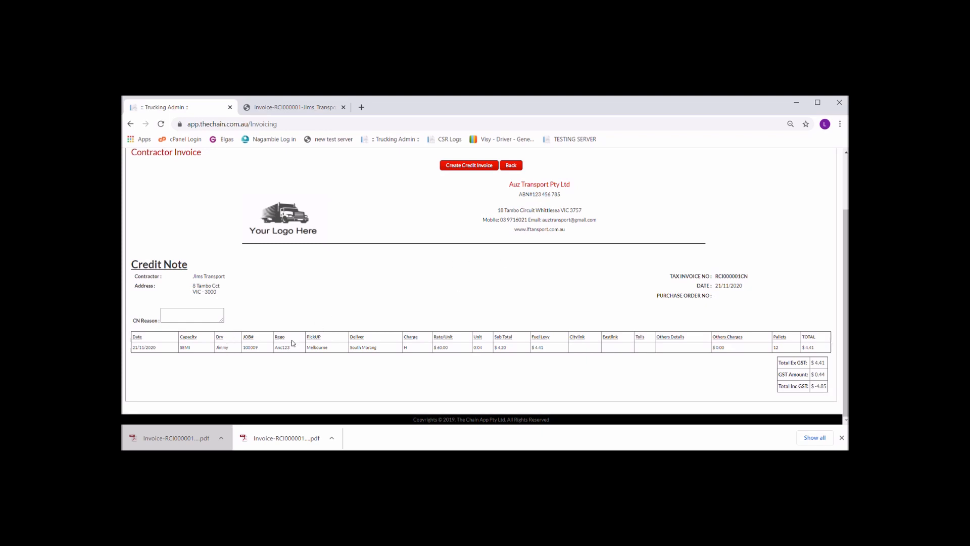
click(174, 316)
text(wrong hours)
click(484, 167)
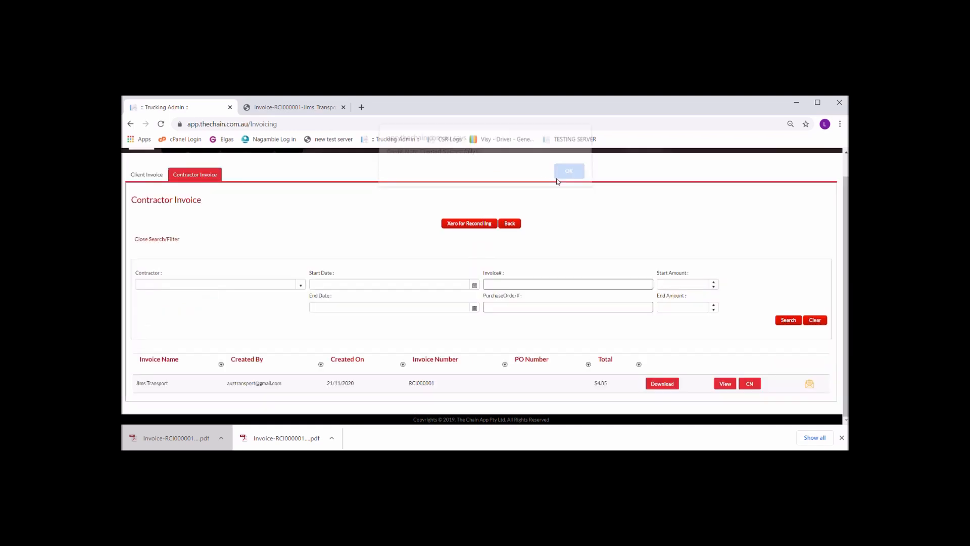
click(558, 179)
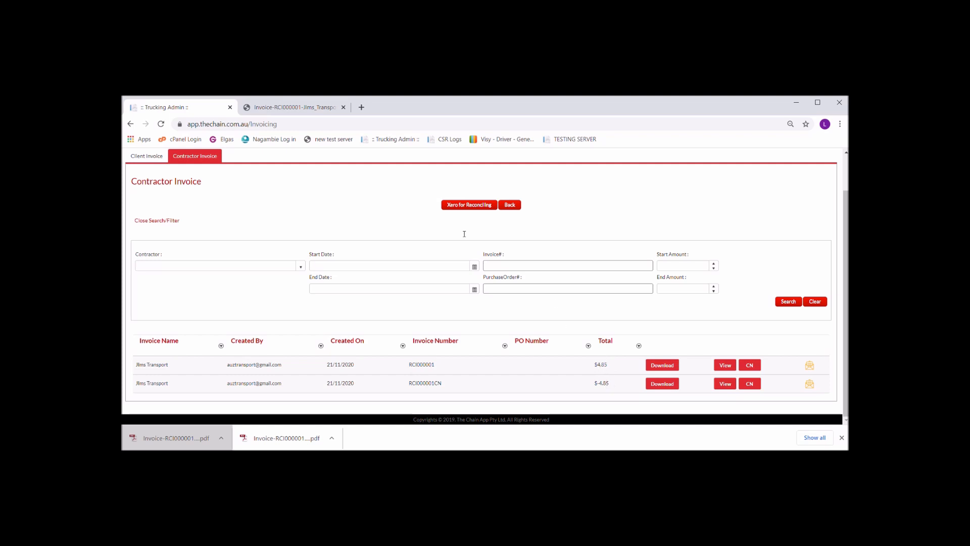
Create a new contractor invoice for the credited JIms Transport job without a purchase order number, and download it.
scroll(415, 236, up, 1)
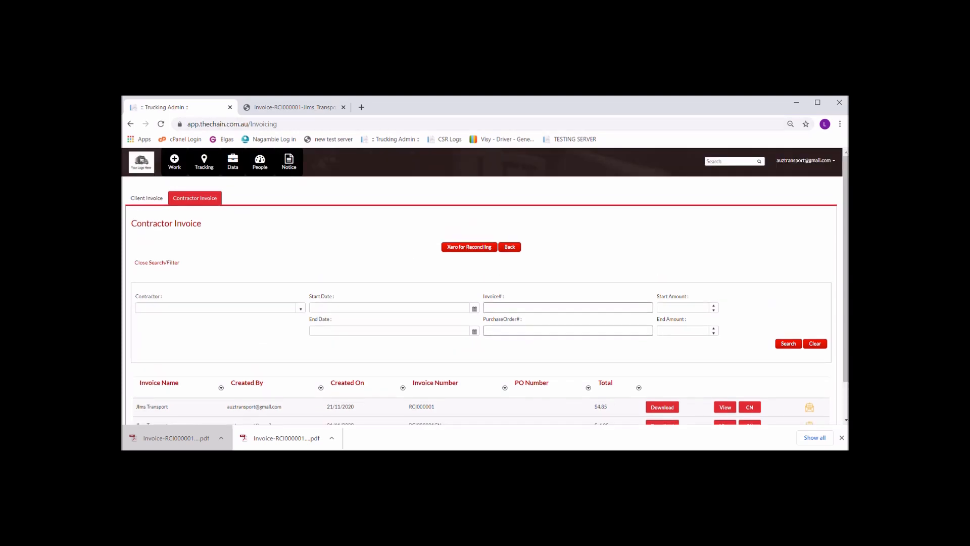
click(200, 198)
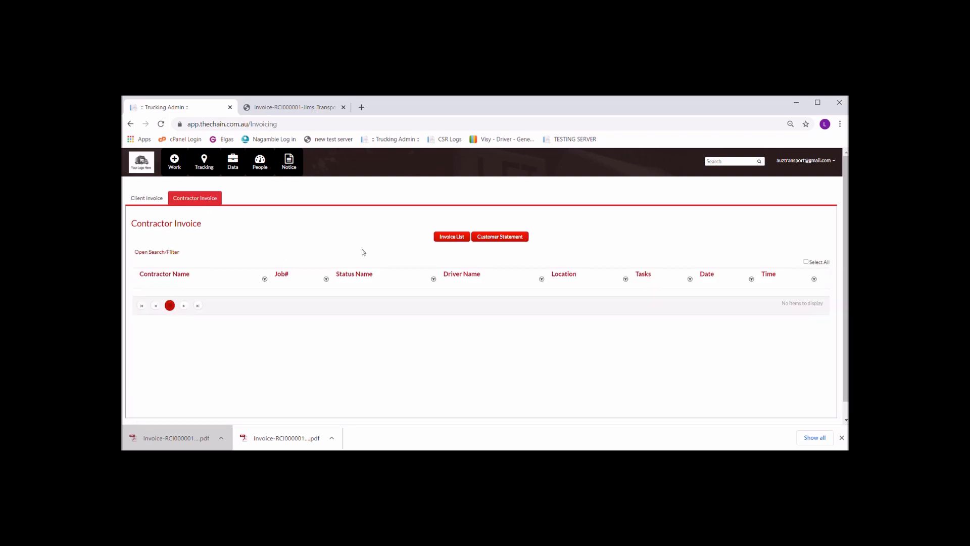
click(148, 198)
click(187, 199)
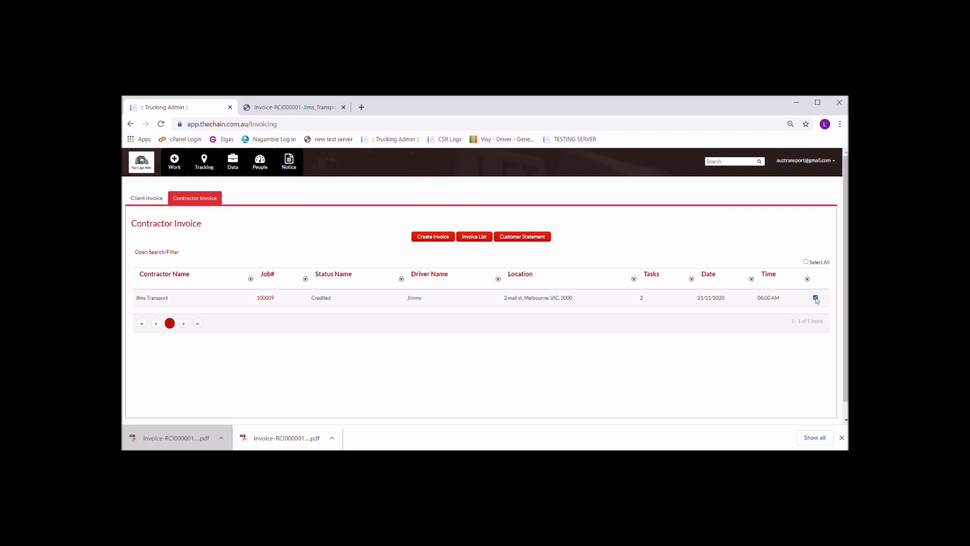
click(449, 240)
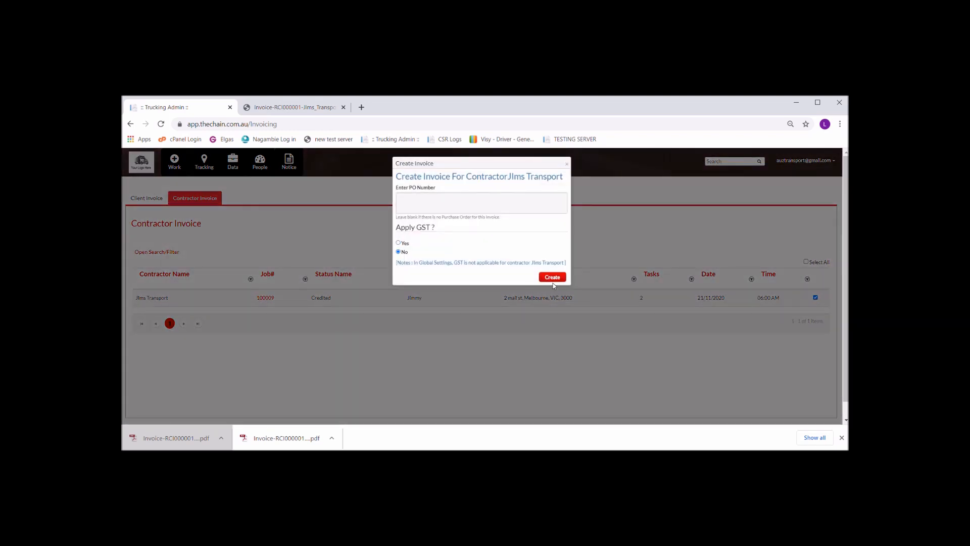
click(546, 278)
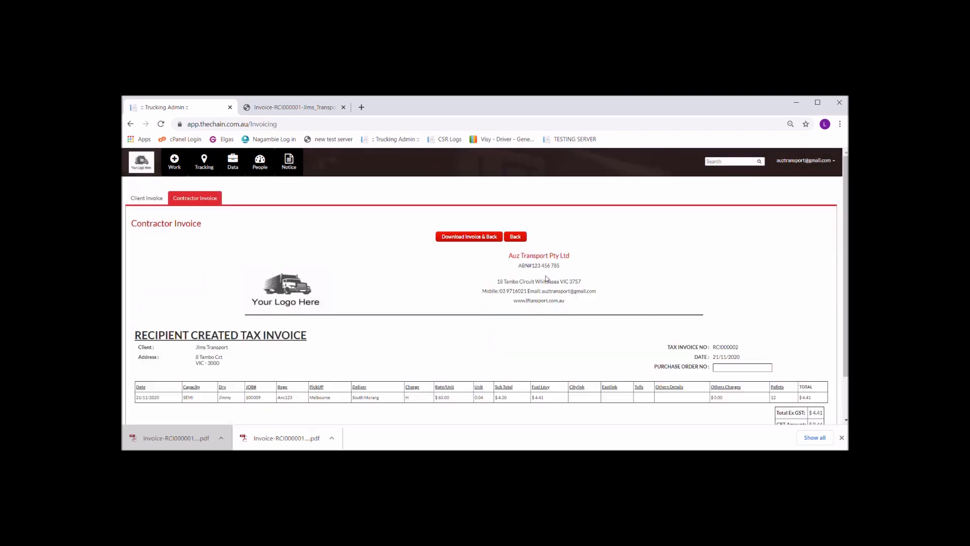
scroll(546, 278, down, 1)
click(477, 187)
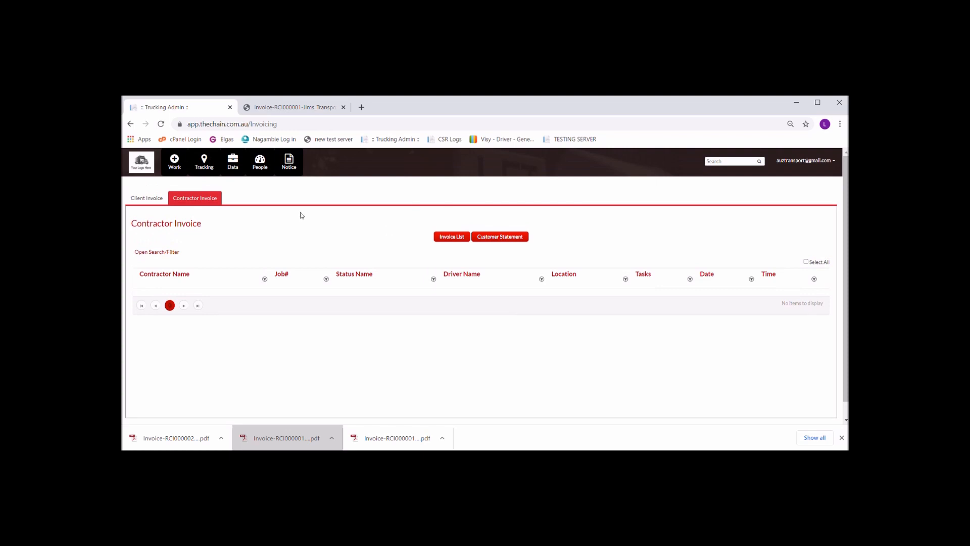
Export the contractor invoice list for Xero reconciling and view the downloaded CSV file.
click(458, 237)
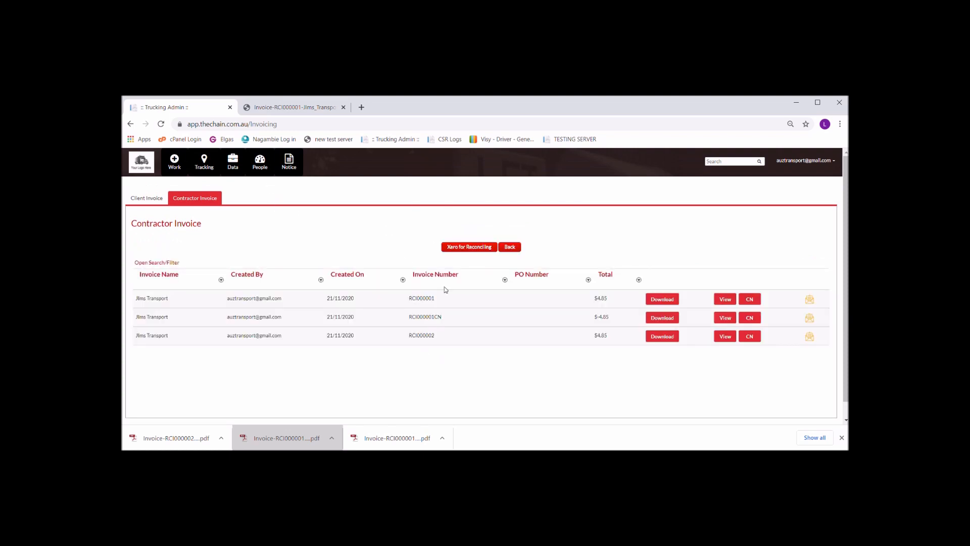
click(467, 247)
click(187, 433)
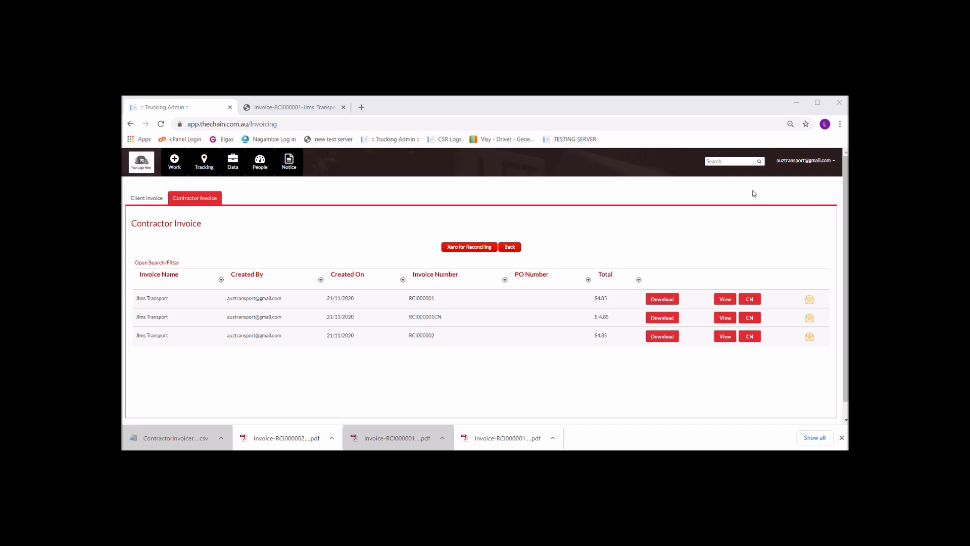
click(836, 191)
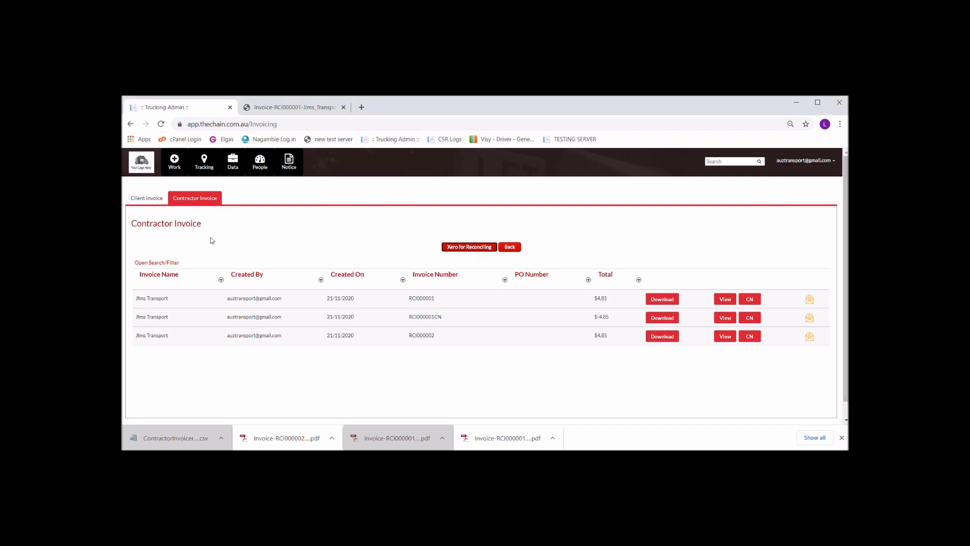
Open the invoice reconciliation page.
mouse_move(239, 165)
click(248, 208)
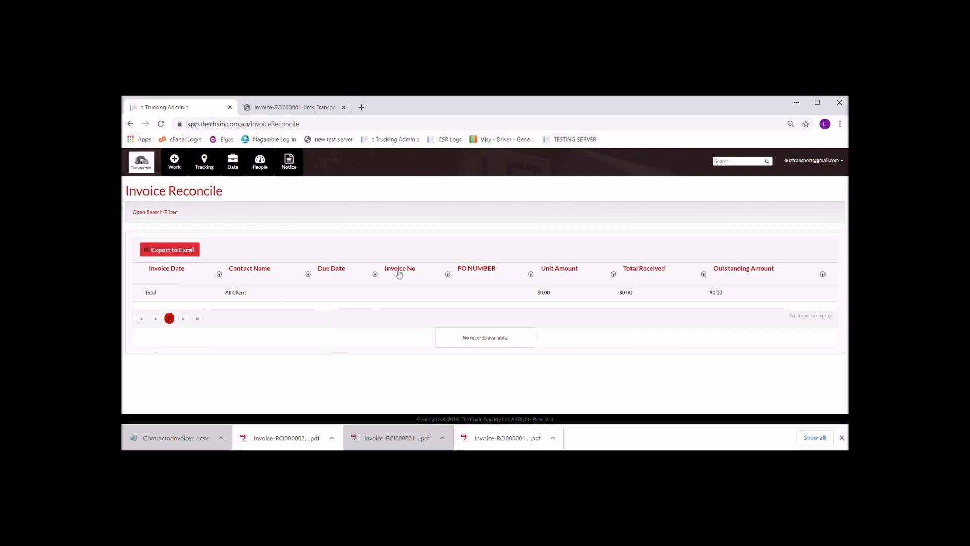
mouse_move(263, 174)
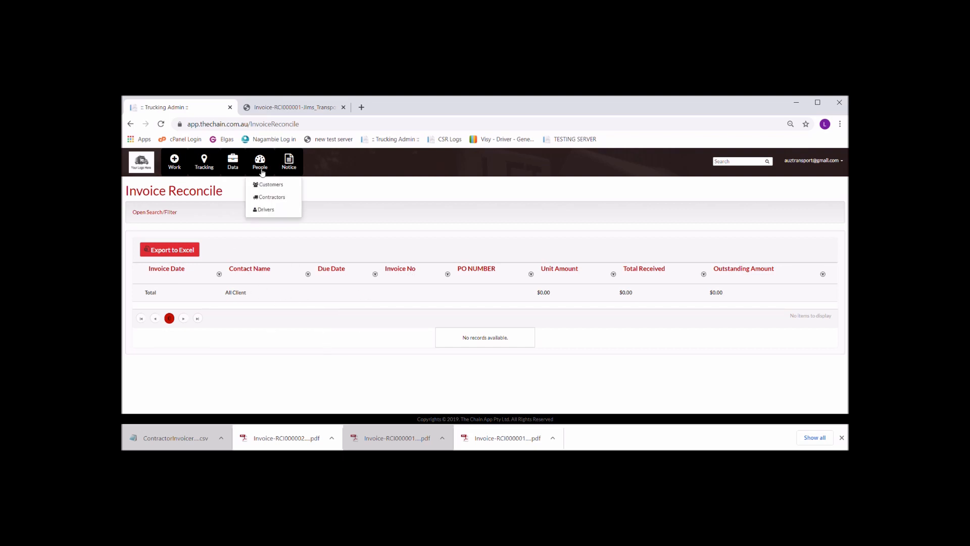